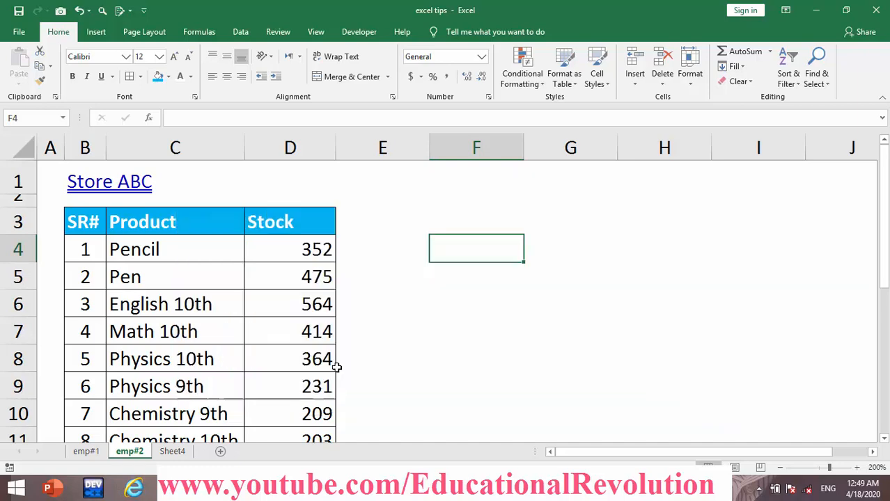
- Look over Sheet4 and the emp#1 and emp#2 stock sheets
click(172, 451)
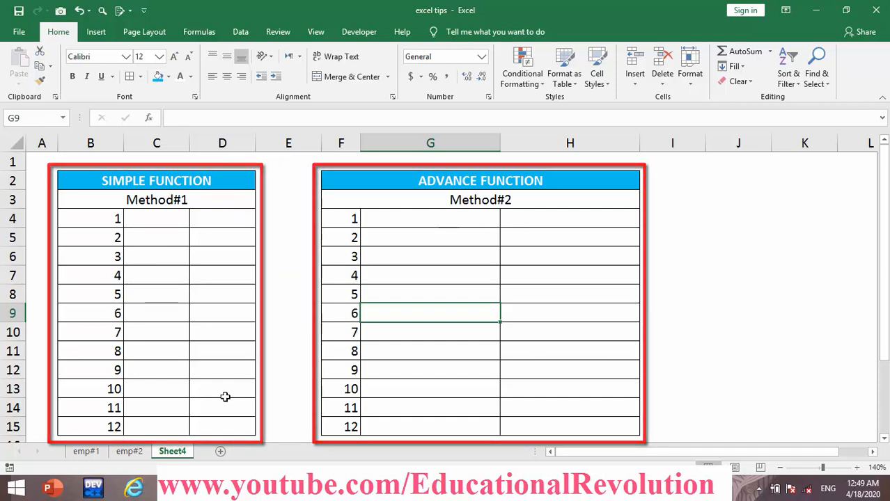
click(83, 452)
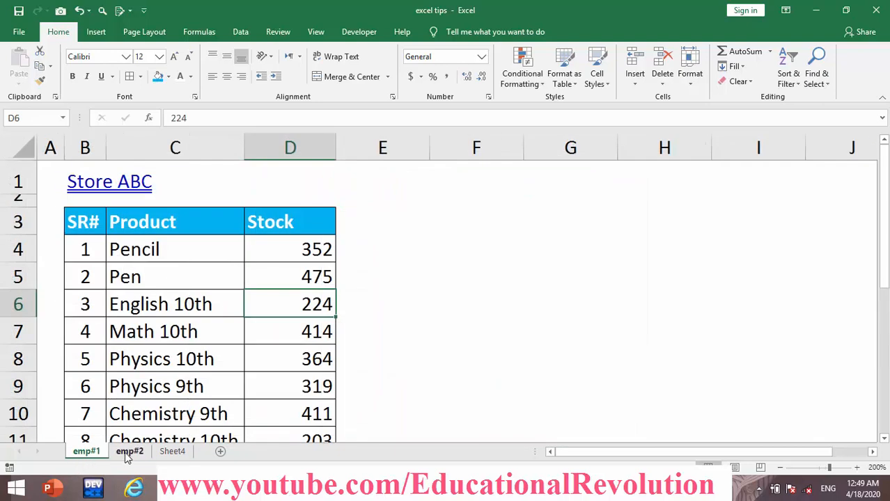
click(128, 451)
- Examine the emp#1 stock list from the header row down through its last rows and back up
click(86, 451)
click(93, 231)
key(Down)
key(Down)
key(Down)
key(Down)
key(Down)
key(Down)
key(Down)
key(Down)
key(Down)
key(Down)
key(Down)
key(Down)
key(Down)
key(Down)
key(Down)
key(Down)
key(Down)
key(Down)
key(Down)
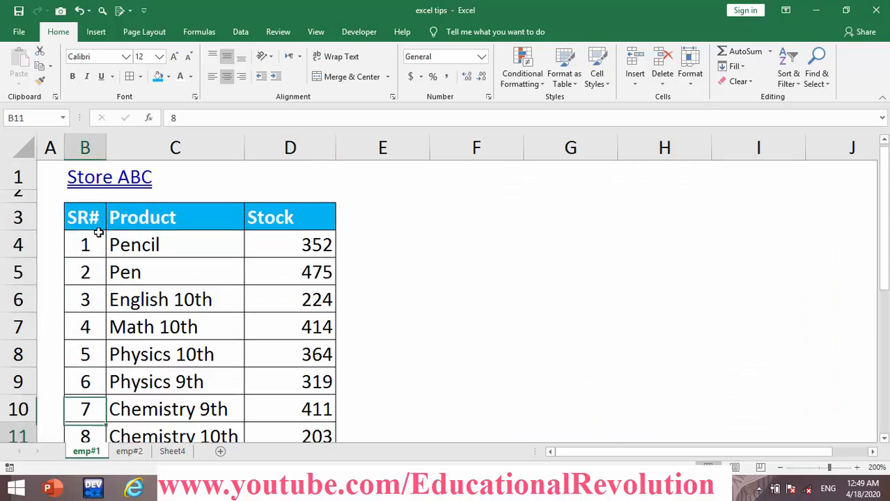
key(ctrl+Up)
key(Up)
key(Up)
key(Up)
key(Up)
key(Up)
key(Up)
key(Up)
key(Up)
key(Up)
key(Up)
key(Up)
key(Up)
key(Up)
key(Up)
key(Up)
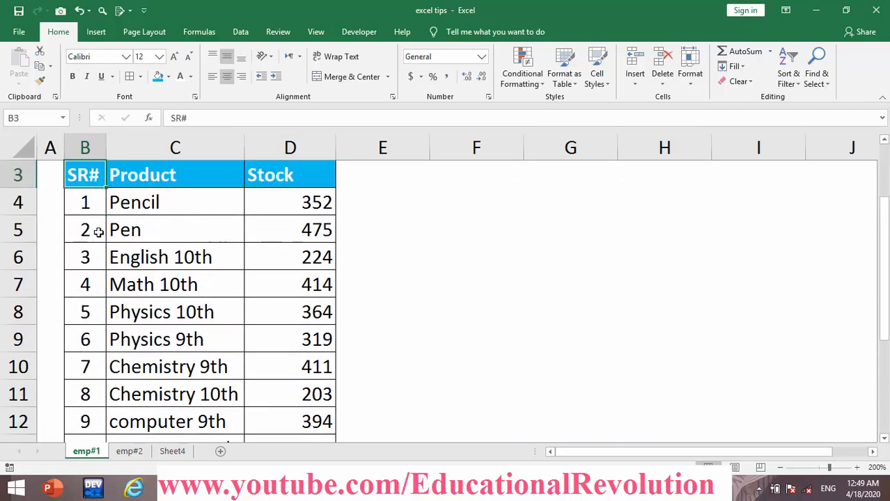
- Examine the emp#2 stock list from top to bottom and return to its first row
key(ctrl+Page_Down)
key(Down)
key(Down)
key(Down)
key(Down)
key(Down)
key(Down)
key(Down)
key(Down)
key(Down)
key(Down)
key(Down)
key(Down)
key(Down)
key(Up)
key(Up)
key(Up)
key(Up)
key(Up)
key(Up)
key(Up)
key(Up)
key(Up)
key(Up)
key(Up)
key(Up)
key(Up)
key(Up)
key(Up)
key(Up)
key(Up)
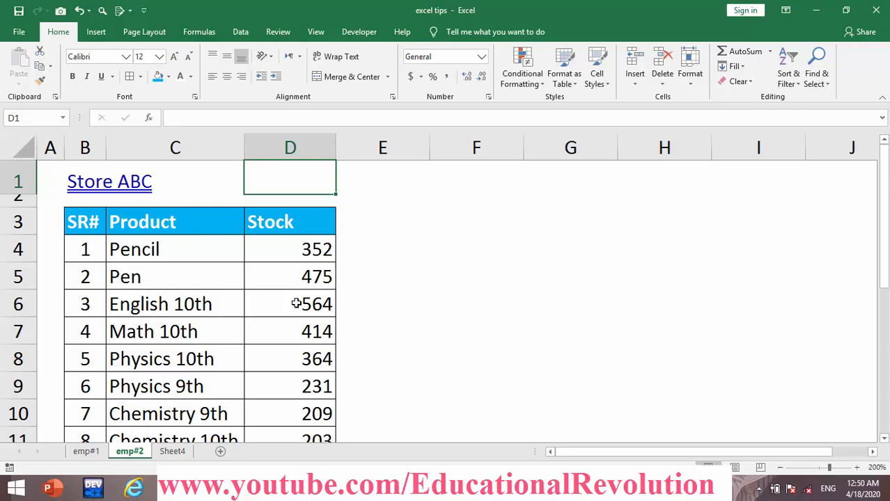
- Rename Sheet4 as audit
click(185, 452)
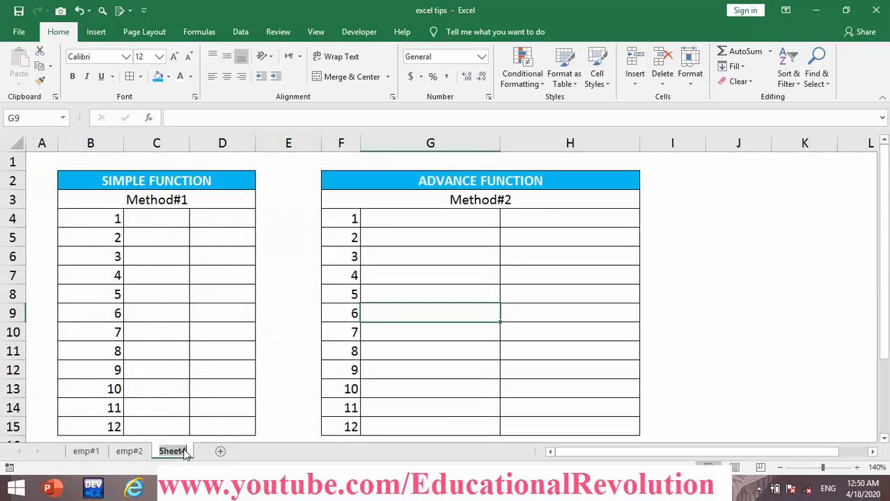
double_click(184, 453)
text(audi)
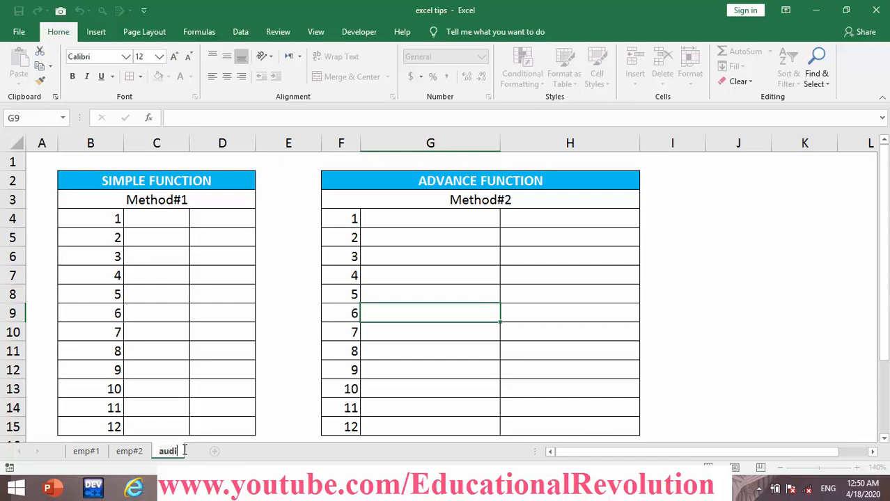
text(t)
key(Return)
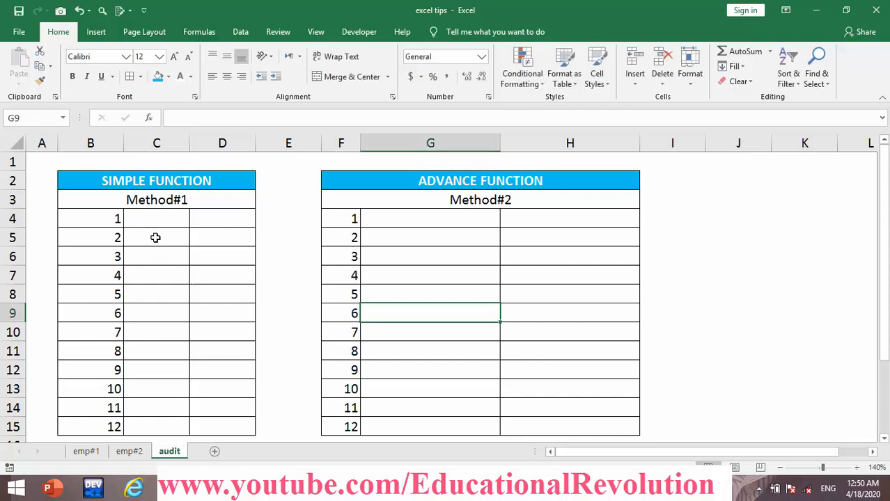
- Check the Method#1 table on the audit sheet and read through the Product column of emp#1
click(139, 192)
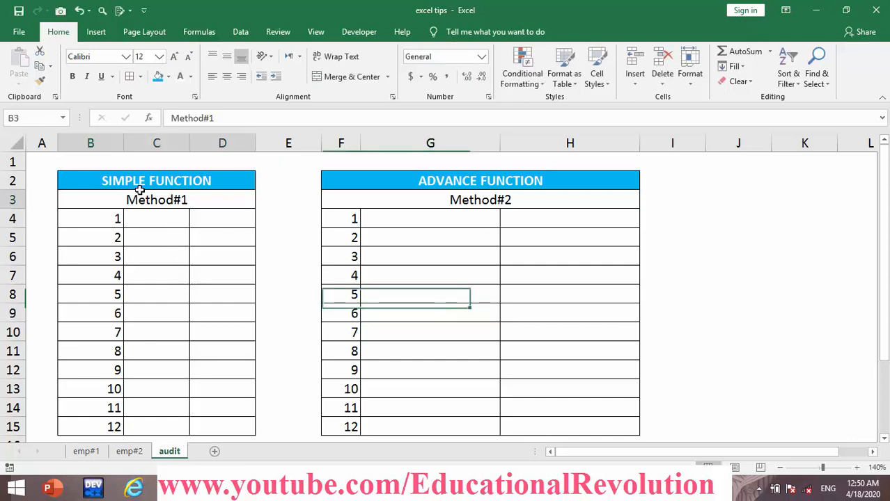
click(106, 428)
click(87, 451)
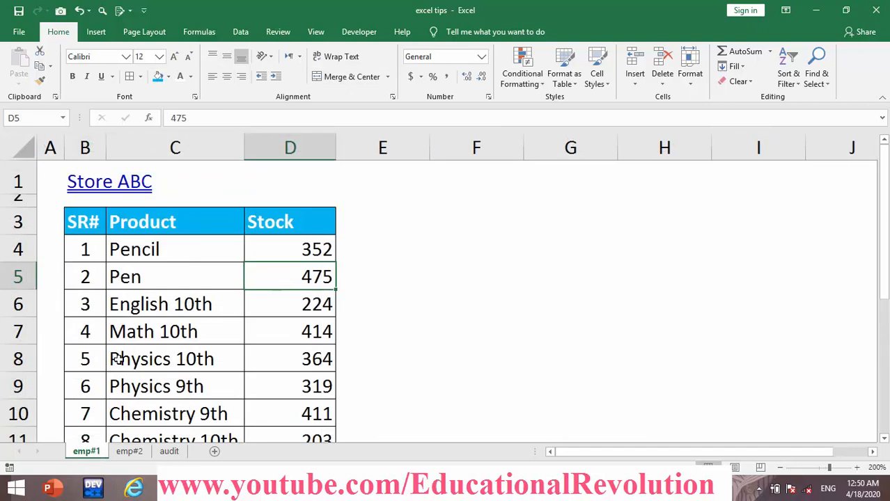
click(159, 236)
key(Down)
key(Down)
key(Down)
key(Down)
key(Down)
key(Down)
key(Down)
key(Down)
key(Down)
key(Down)
key(Down)
key(Down)
key(Down)
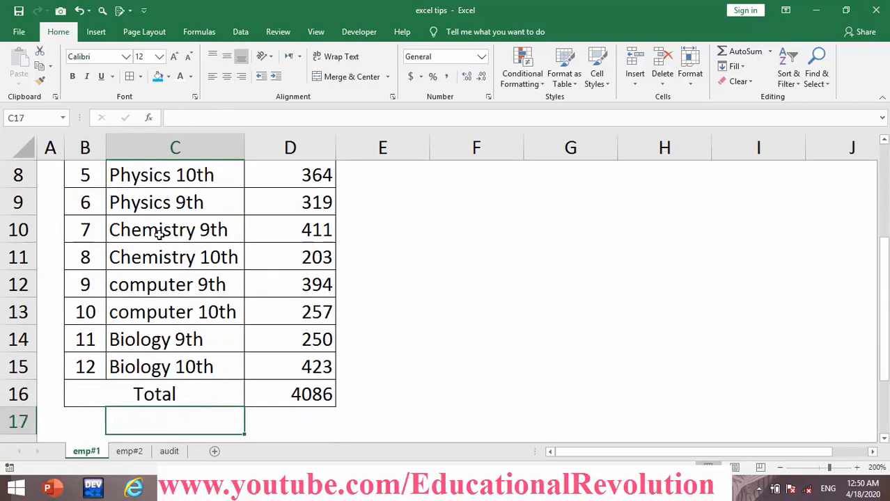
key(Up)
key(Up)
key(Up)
key(Up)
key(Up)
key(Up)
key(Up)
key(Up)
key(Up)
key(Up)
key(Up)
key(Up)
key(Up)
key(Up)
key(Up)
key(Up)
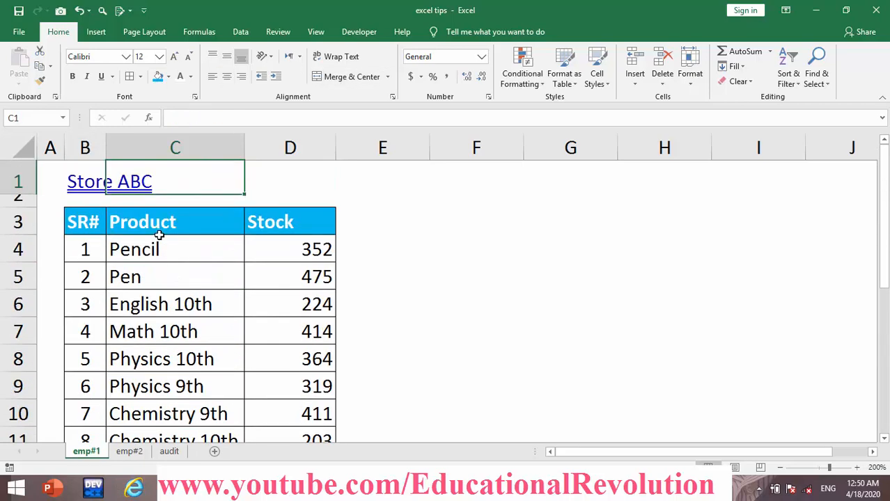
- Read through the Product column of emp#2 from Pencil to the end of the list and back to the top
click(129, 451)
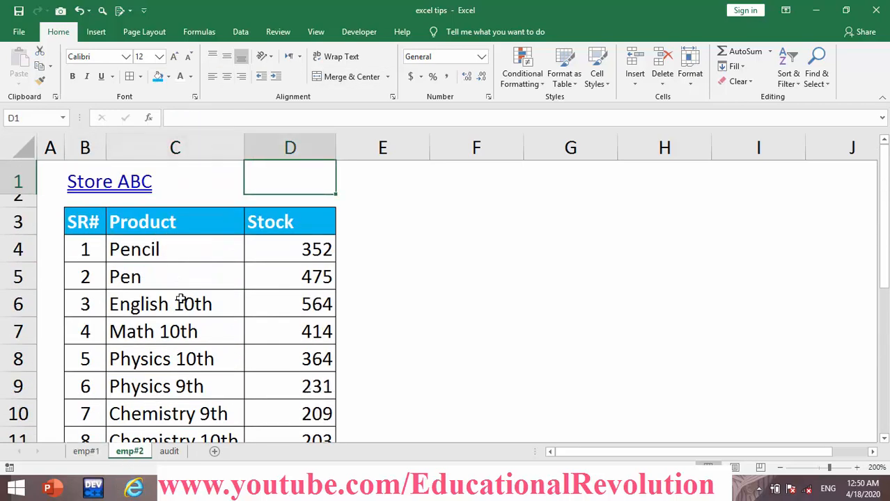
click(162, 249)
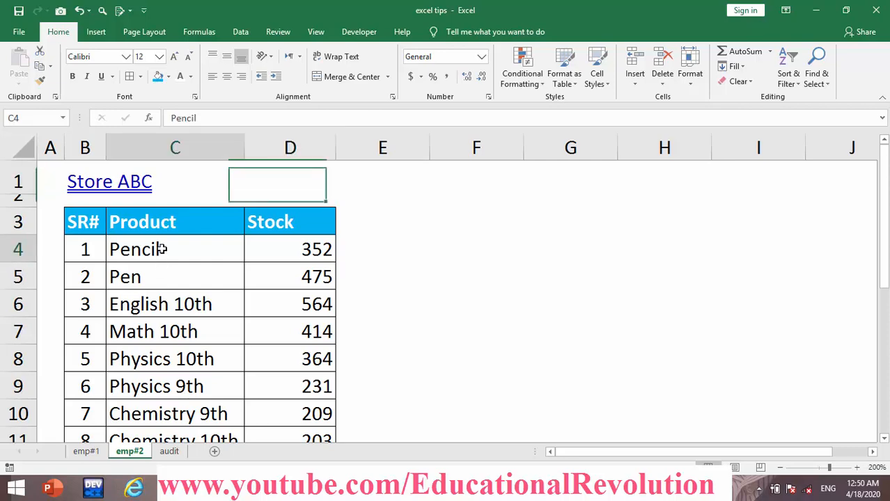
key(Down)
key(Down)
key(Down)
key(Down)
key(Down)
key(Down)
key(Down)
key(Down)
key(Down)
key(Down)
key(Down)
key(Down)
key(Down)
key(Up)
key(Up)
key(Up)
key(Up)
key(Up)
key(Up)
key(Up)
key(Up)
key(Up)
key(Up)
key(Up)
key(Up)
key(Up)
key(Up)
key(Up)
key(Up)
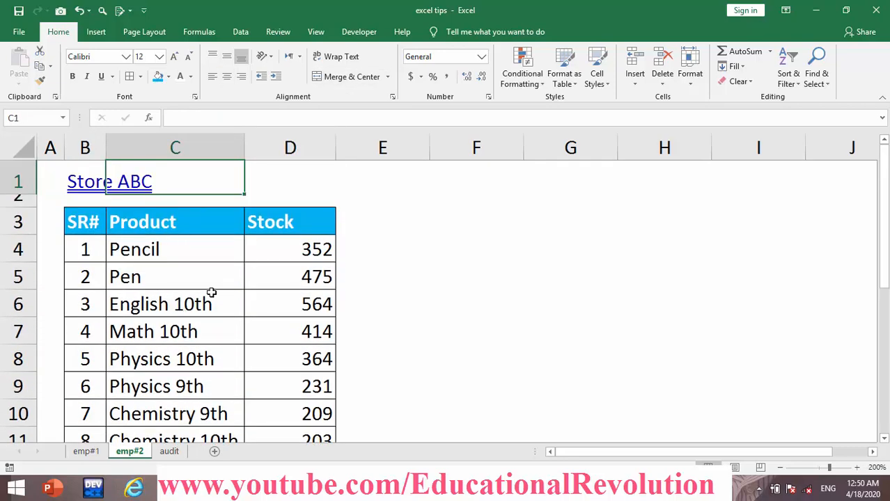
- Review the last rows of the emp#1 list and select the stock value for Biology 10th
key(ctrl+Page_Up)
scroll(87, 231, down, 1)
key(Up)
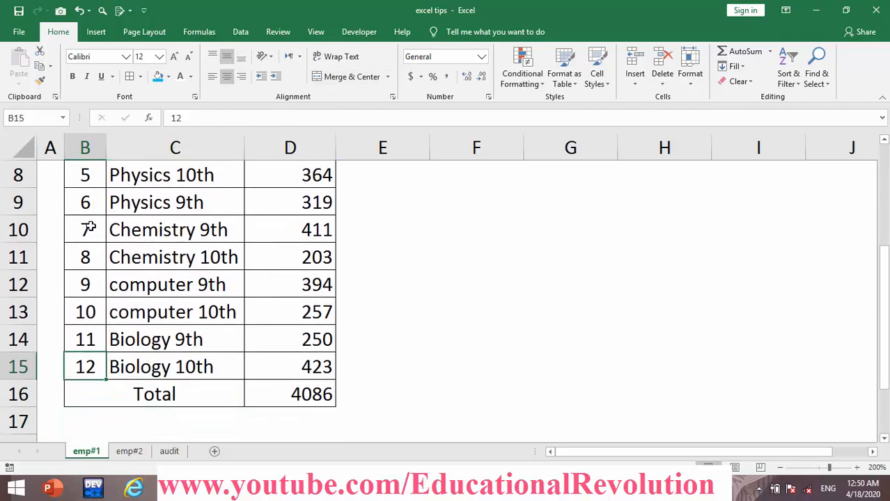
key(Right)
key(Right)
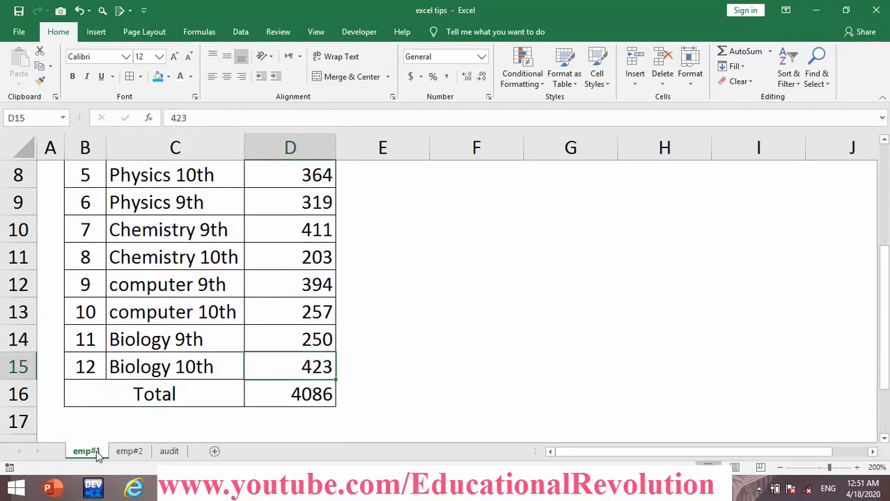
- Enter the formula ='emp#1'!C4='emp#2'!C4 in cell C4 of the Method#1 table on the audit sheet
click(170, 451)
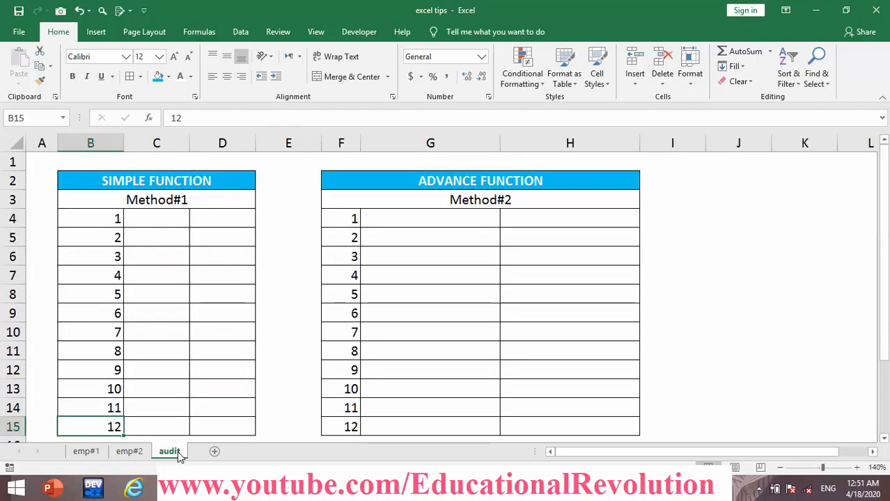
click(167, 220)
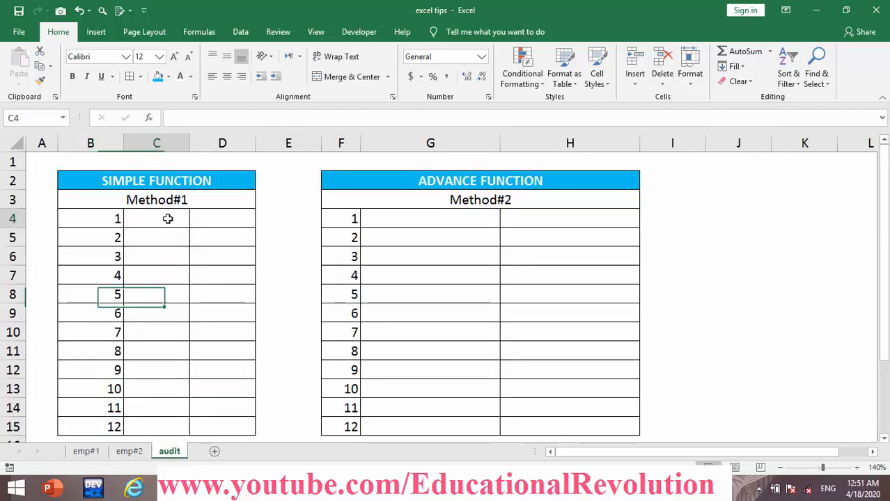
text(=)
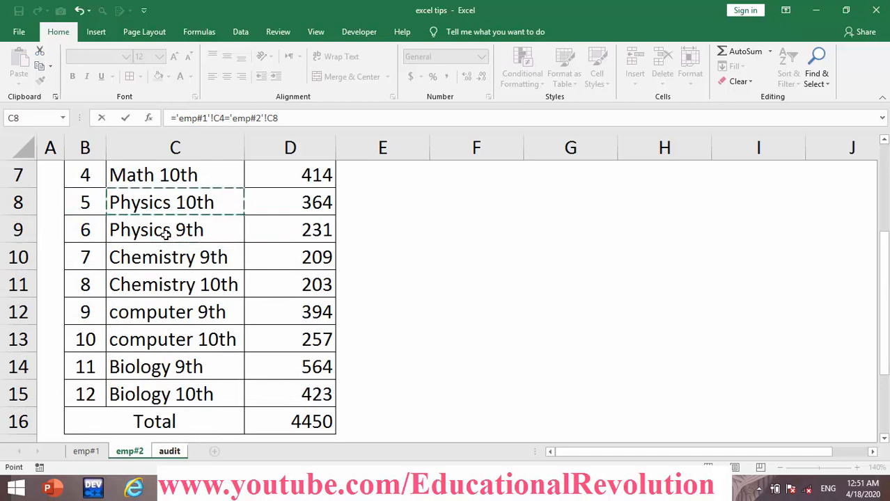
key(Up)
key(Up)
key(Up)
key(Up)
key(Up)
key(Up)
key(Down)
key(Down)
key(Down)
key(Up)
key(Up)
key(Up)
key(Up)
key(Down)
key(Down)
key(Down)
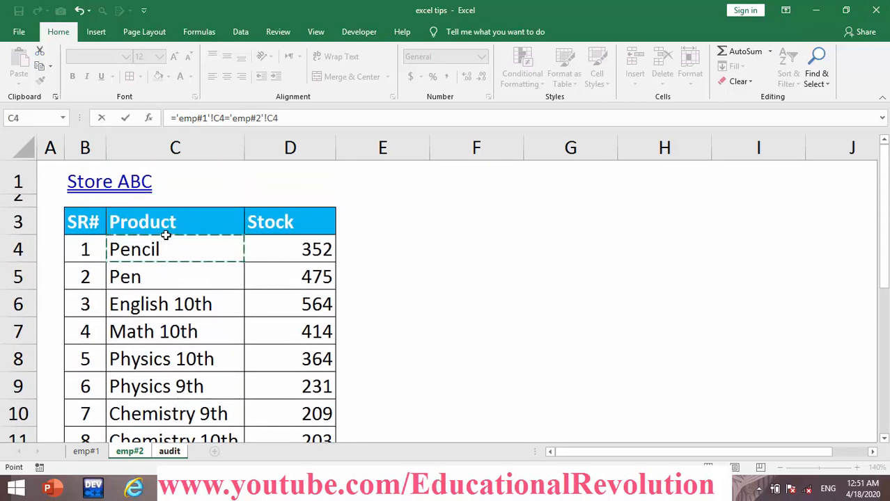
key(Return)
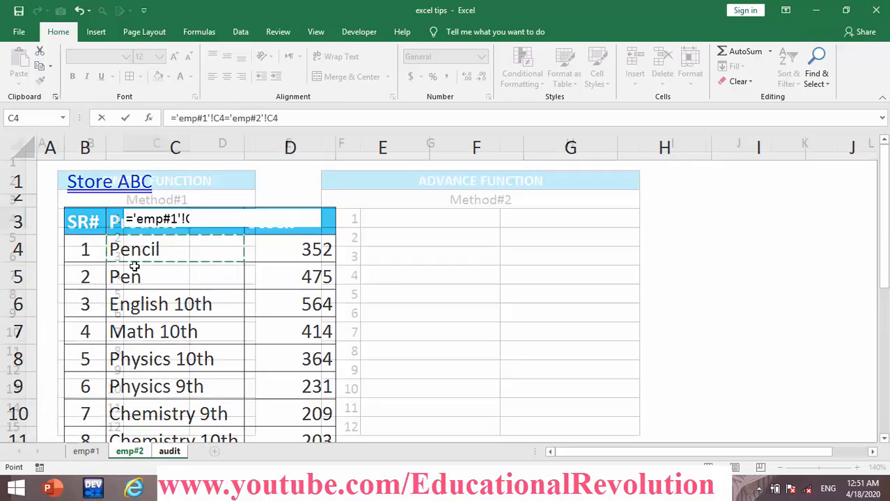
- Fill the C4 comparison formula across C4:D15 of the Method#1 table and check the formulas in C4 and D5
click(149, 217)
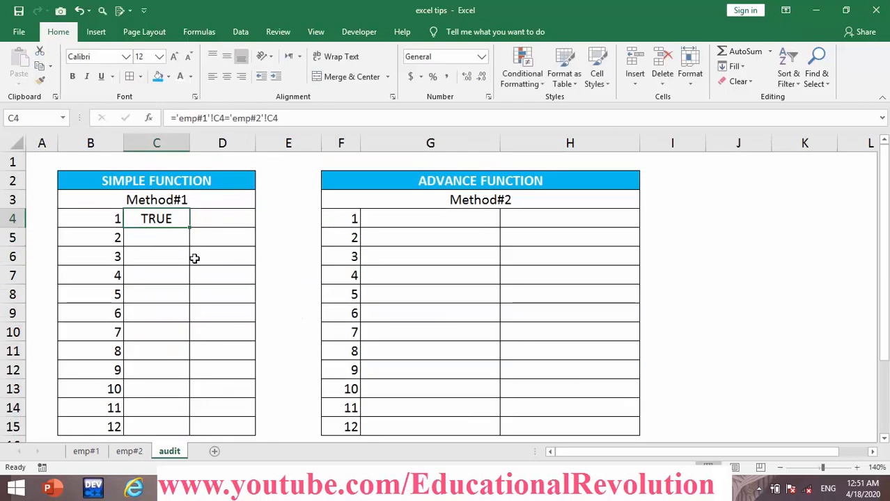
click(87, 453)
click(129, 451)
click(169, 451)
drag(189, 229, 233, 441)
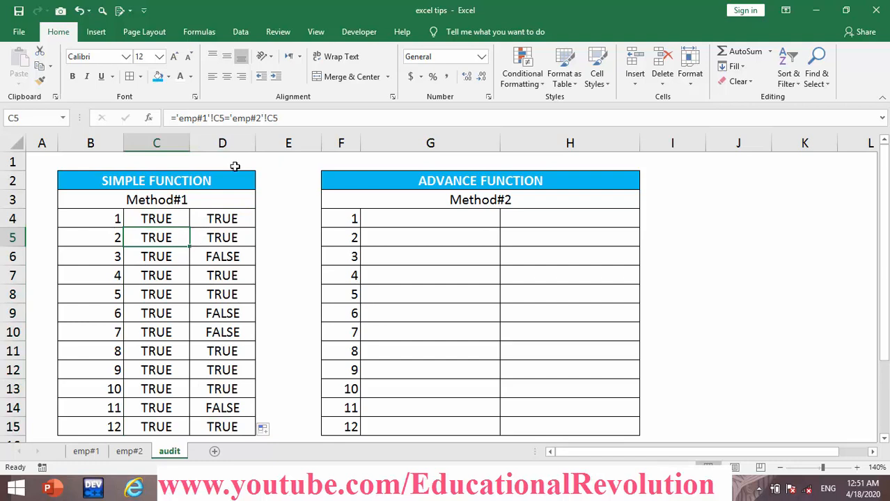
click(167, 208)
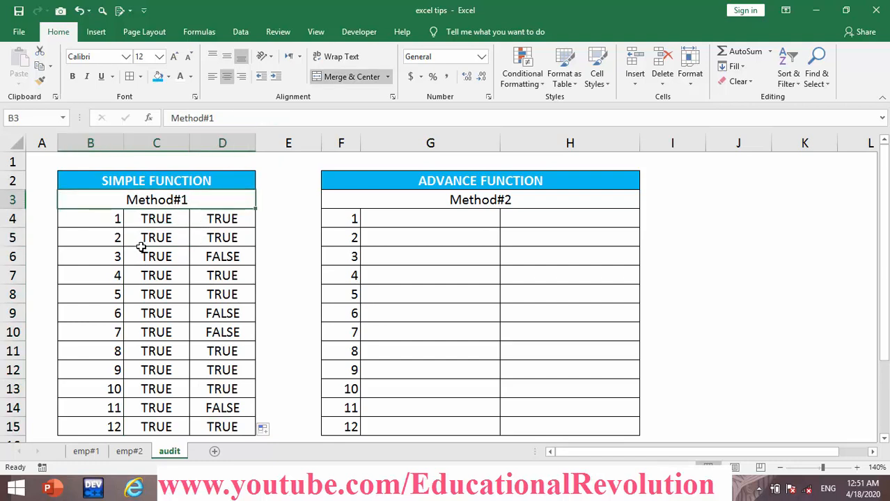
click(157, 217)
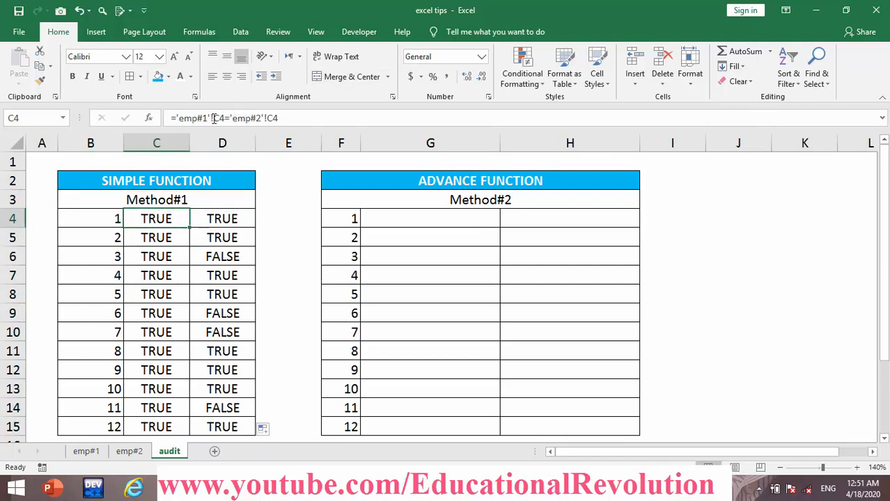
click(222, 235)
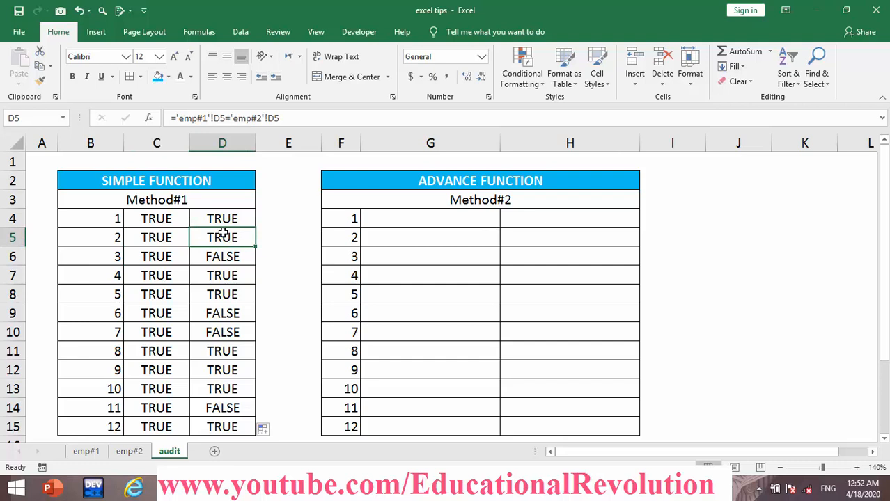
- Add conditional formatting to C4:D15 that highlights cells equal to FALSE with Light Red Fill with Dark Red Text
drag(165, 219, 211, 422)
click(522, 69)
mouse_move(557, 105)
click(671, 182)
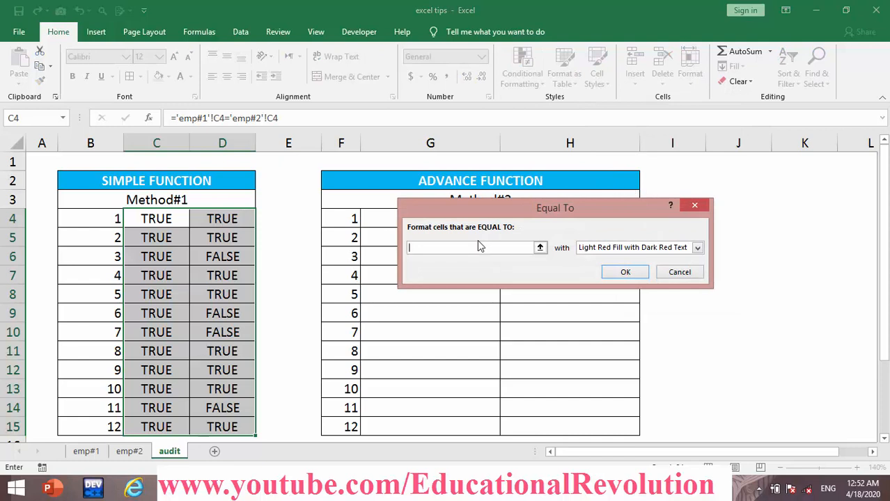
text(FALSE)
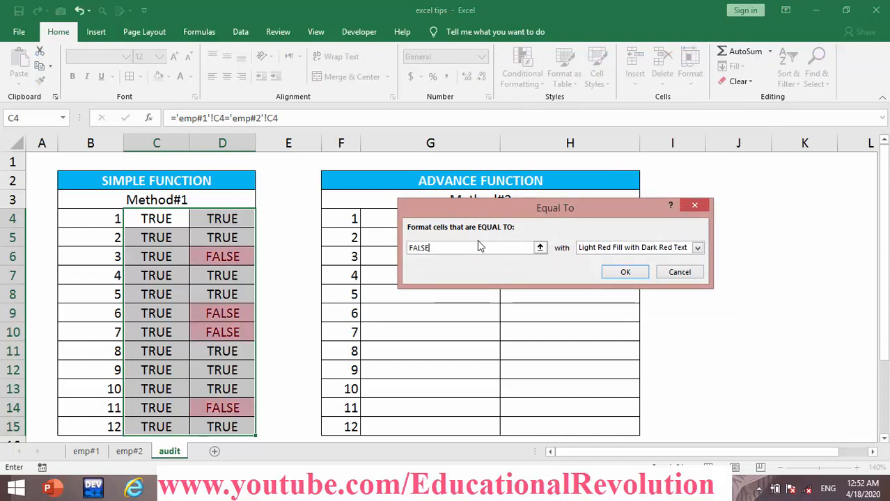
click(628, 272)
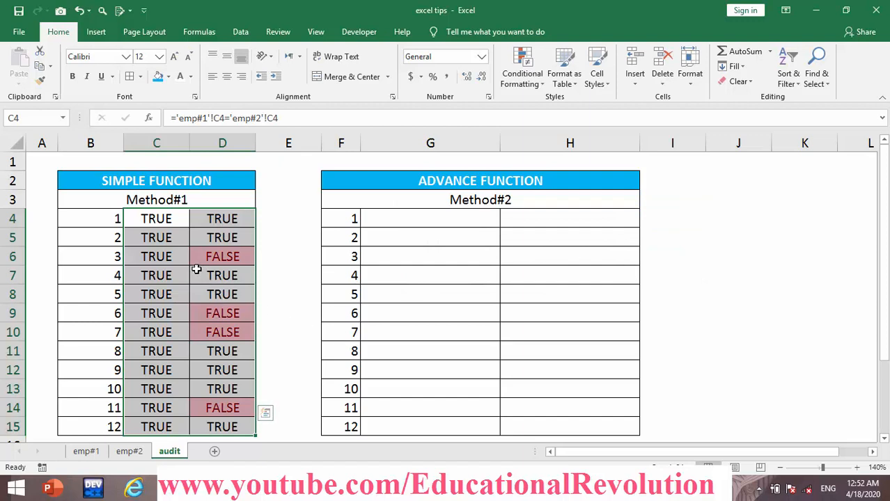
click(179, 256)
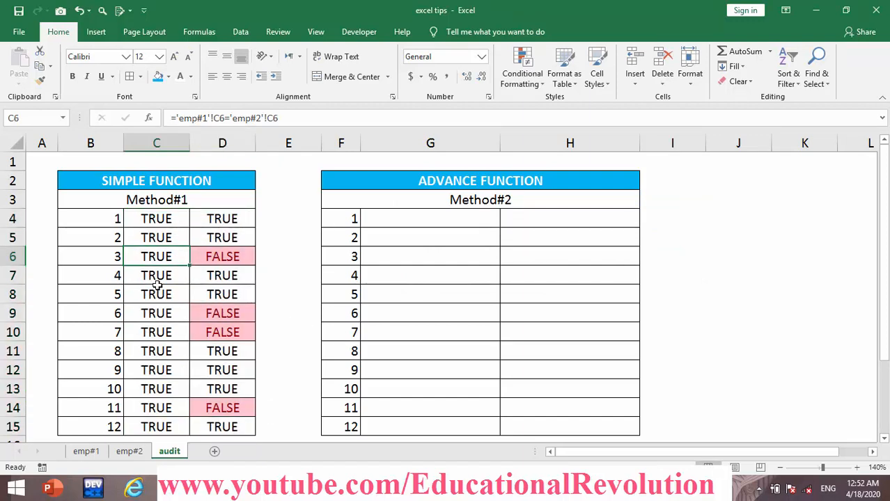
- Compare the English 10th stock on emp#1 and emp#2 with the matching result in D6 of the audit sheet
click(240, 404)
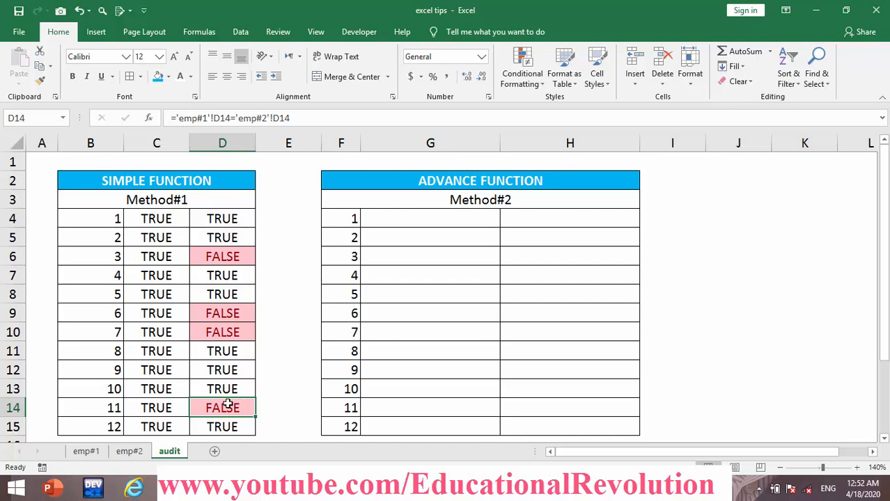
click(86, 451)
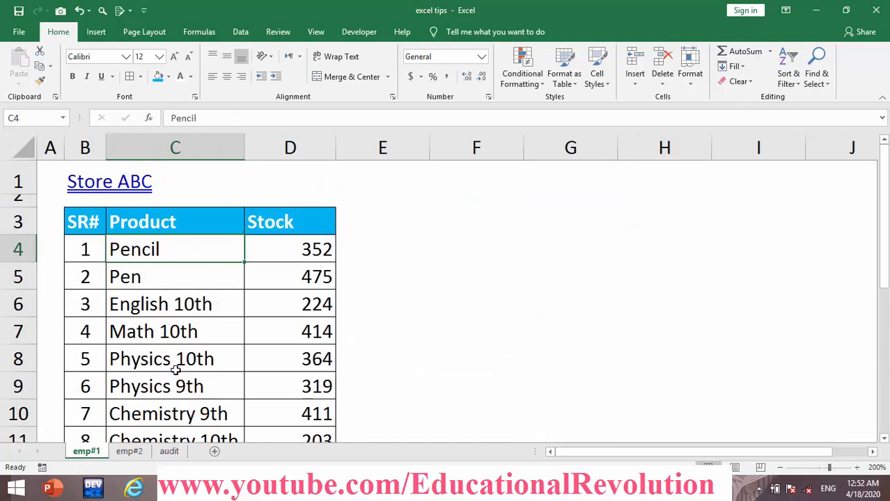
click(103, 306)
click(297, 304)
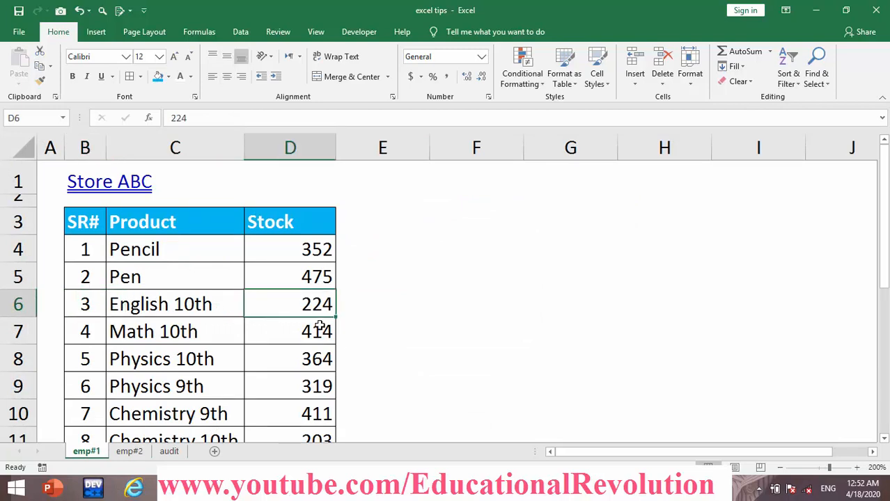
click(130, 453)
click(85, 293)
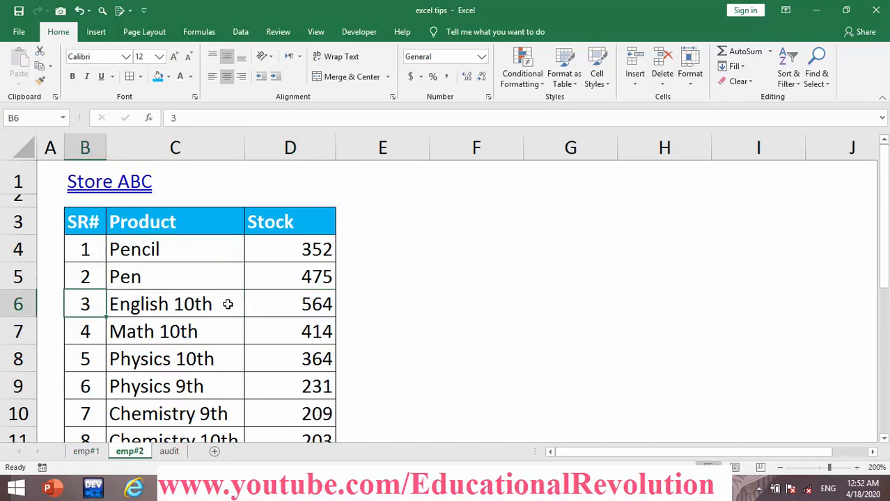
click(330, 308)
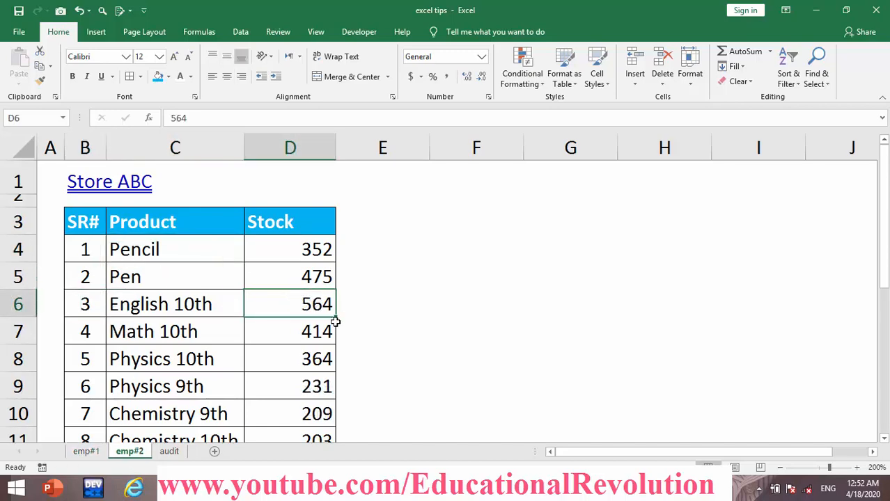
click(171, 451)
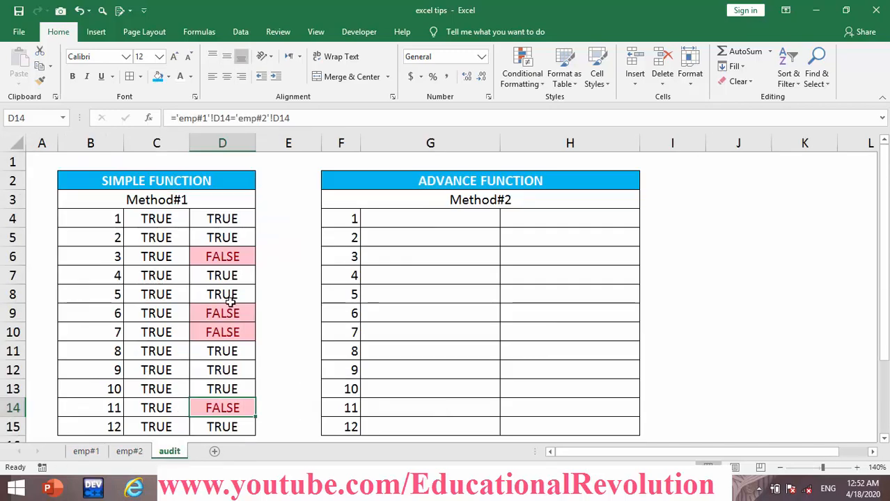
click(225, 256)
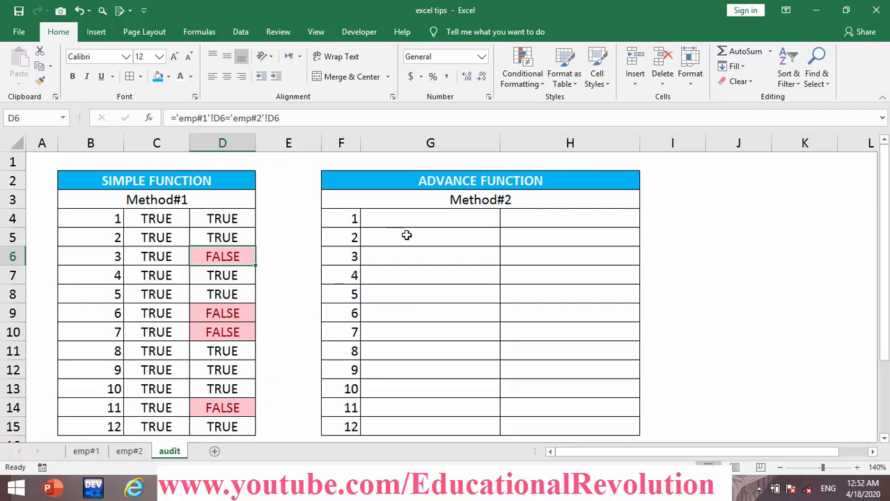
- Begin an IF formula in G4 of the Method#2 table with the logical test 'emp#1'!C4<>'emp#2'!C4
click(420, 218)
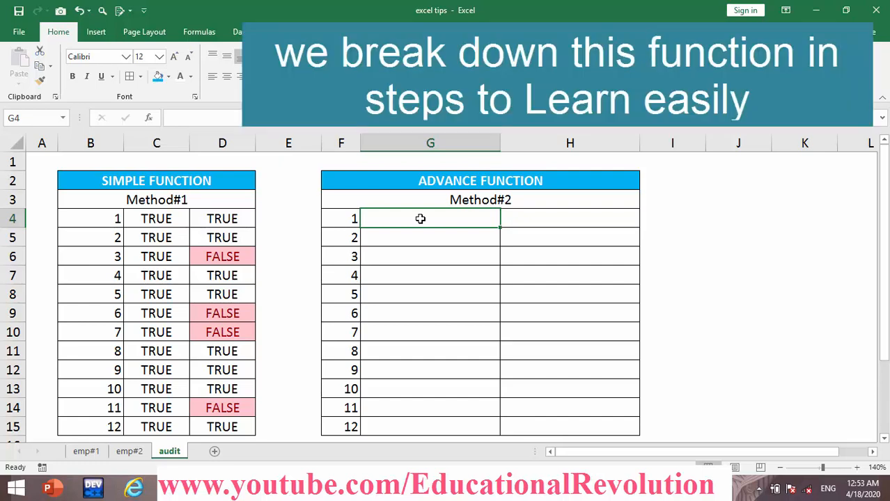
text(=if()
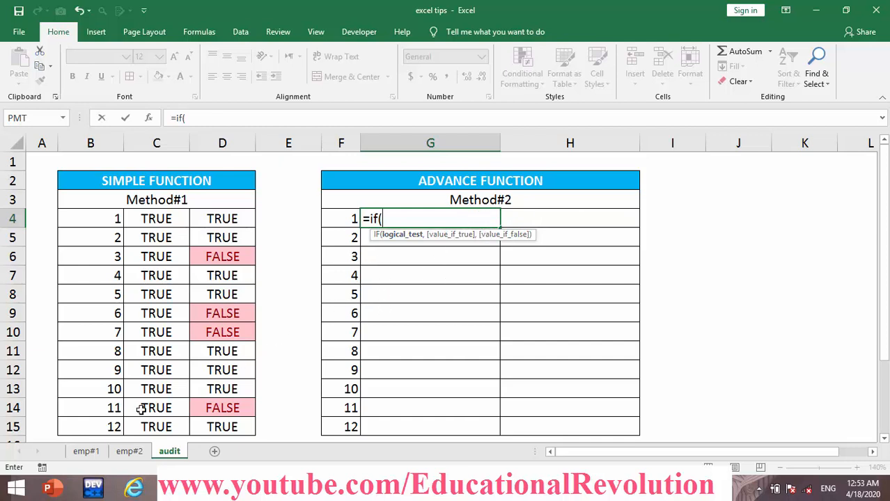
click(96, 453)
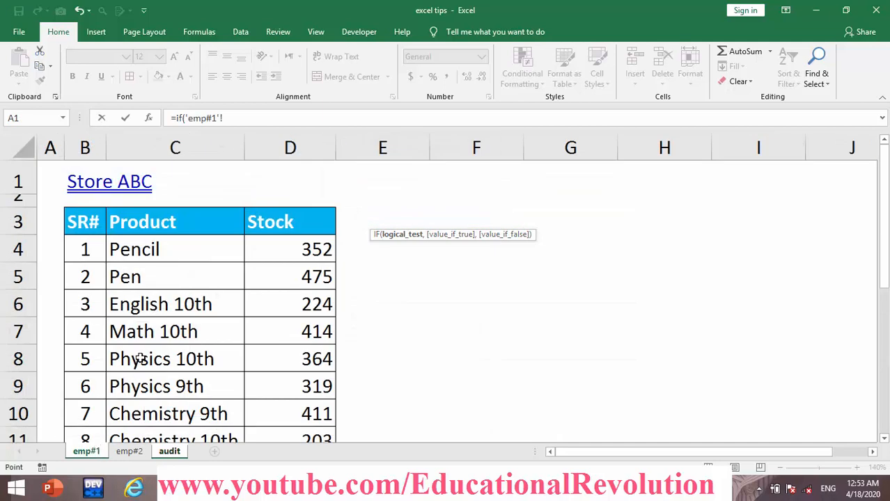
click(160, 249)
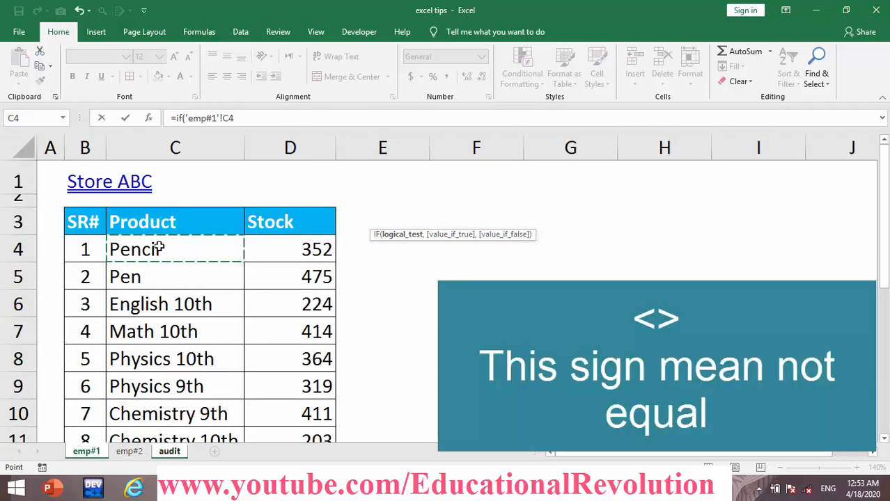
text(<>)
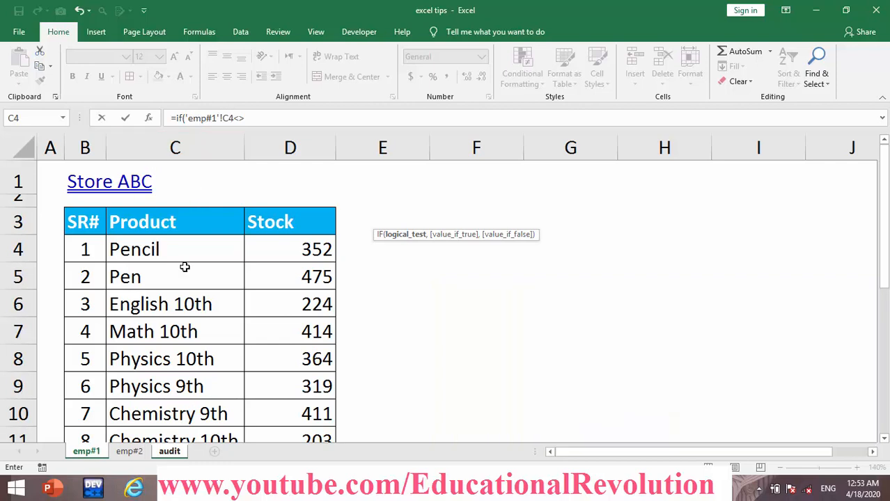
click(139, 453)
click(153, 255)
- Complete the IF formula with "NG" if true and "Good" if false, and fill it across G4:H15
text(,"NG)
text(")
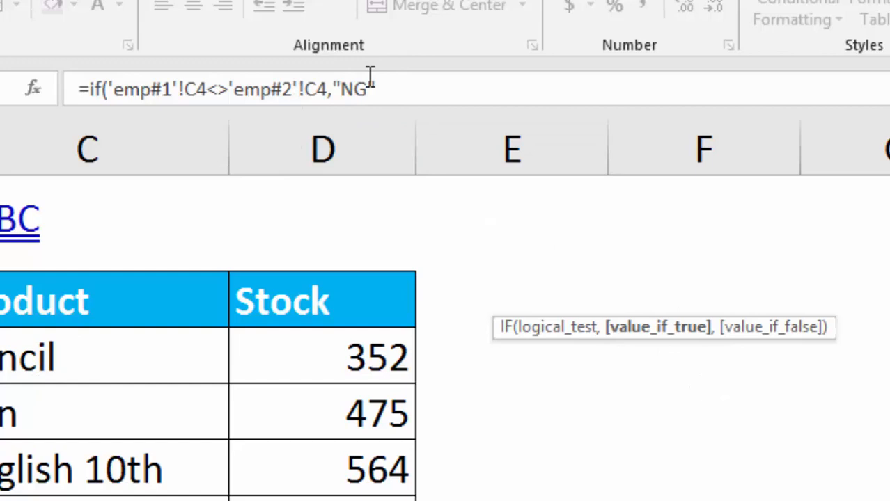
text(,)
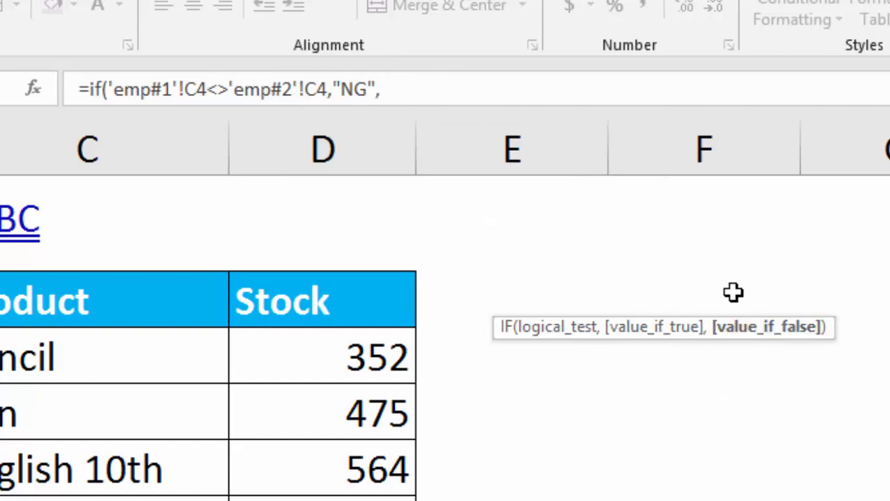
text("Good"))
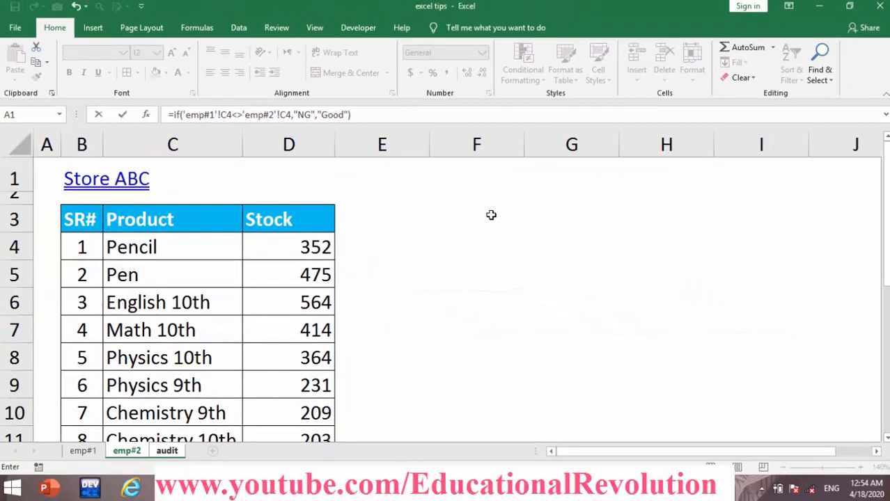
key(Return)
click(412, 218)
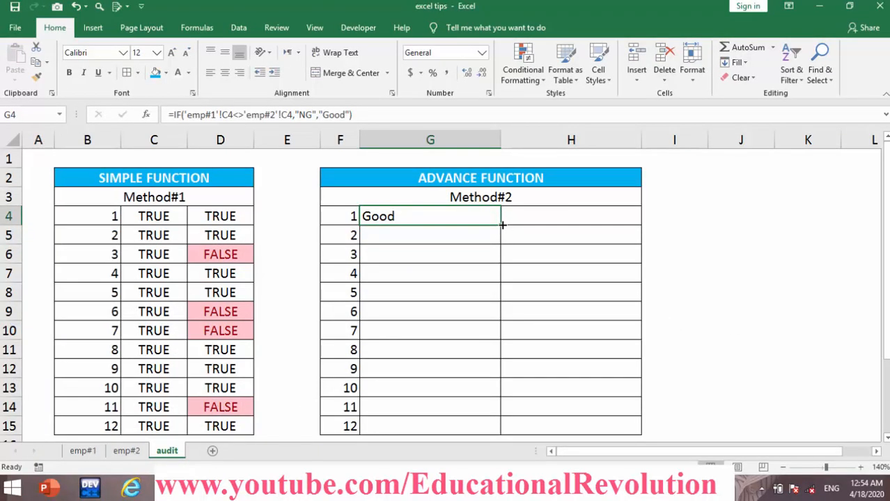
drag(503, 225, 521, 427)
- Change the false result of the IF formula in G4 to an empty string ("")
double_click(478, 217)
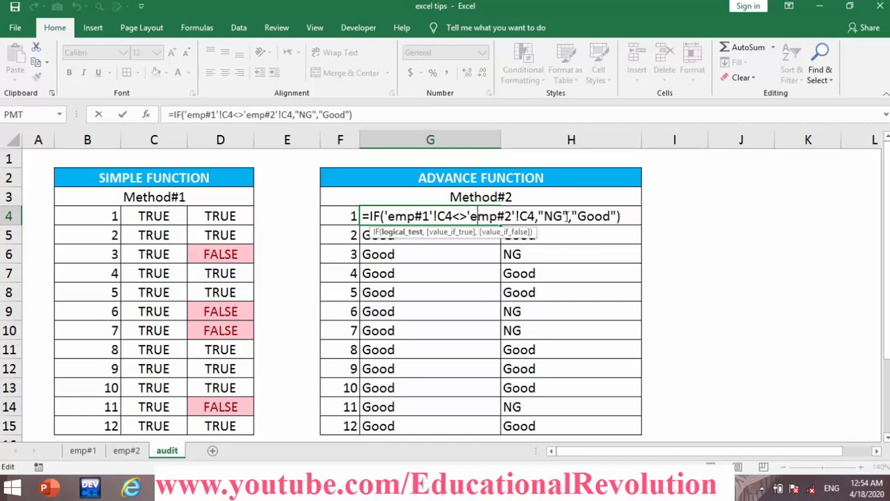
click(608, 217)
key(BackSpace)
key(BackSpace)
key(BackSpace)
key(BackSpace)
key(Return)
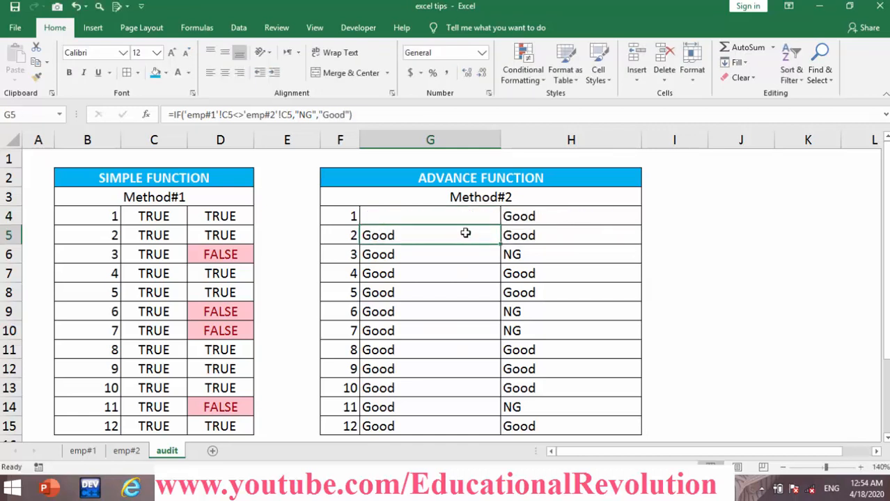
- Fill the revised G4 formula across G4:H15 of the Method#2 table and reselect G4
click(460, 213)
drag(500, 224, 588, 362)
key(Up)
key(Up)
key(Up)
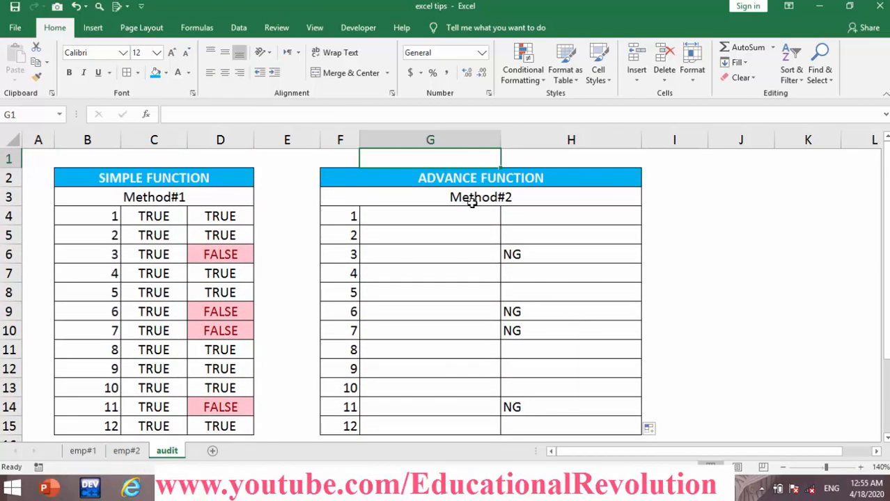
key(Down)
key(Down)
key(Down)
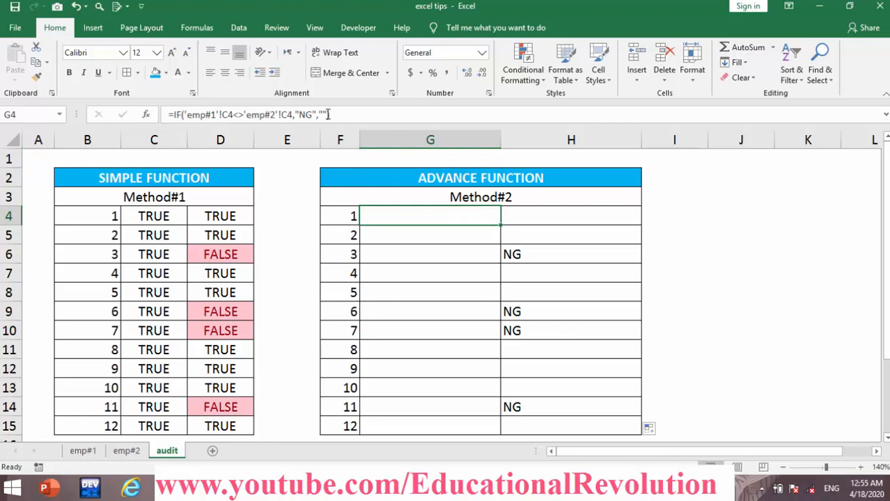